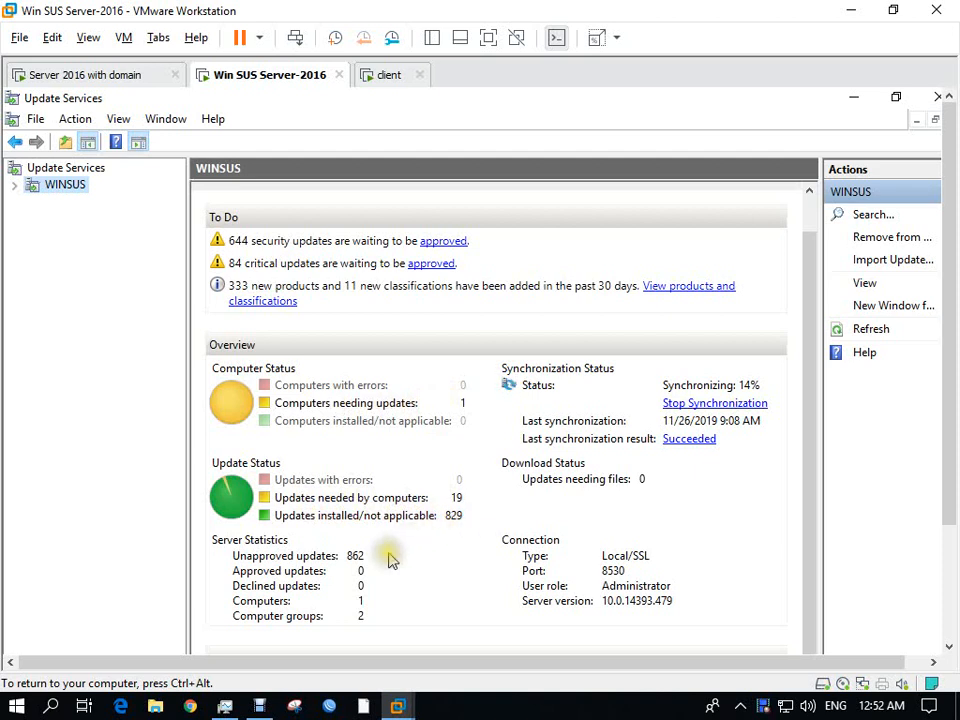
- Expand the WINSUS tree to show the Unassigned Computers group's contents and widen the Installed/Not Applicable column
click(14, 187)
click(76, 203)
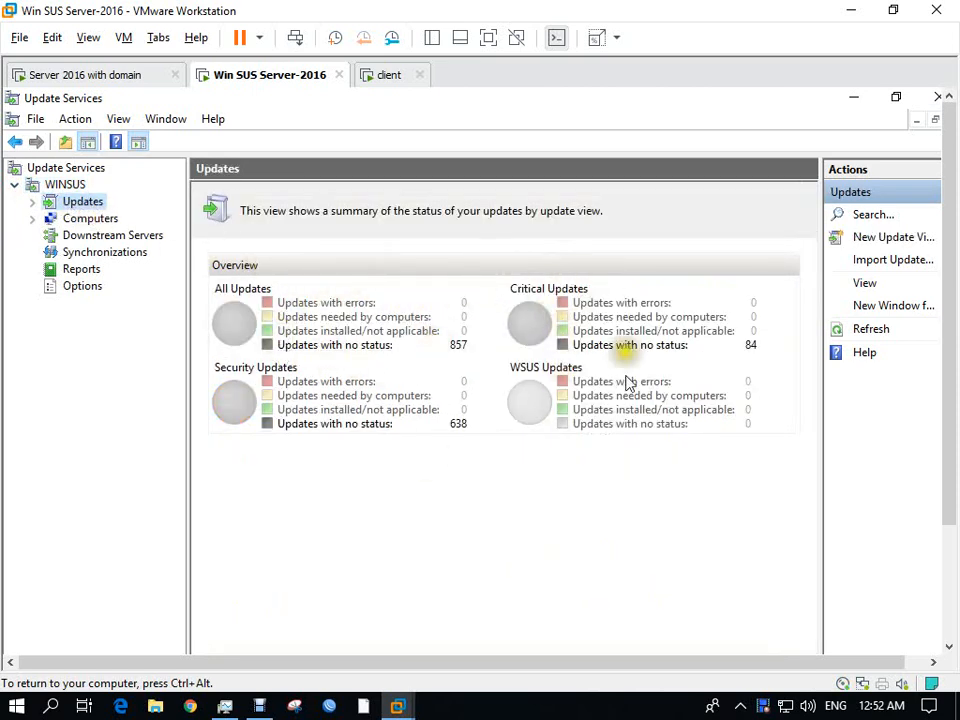
click(30, 202)
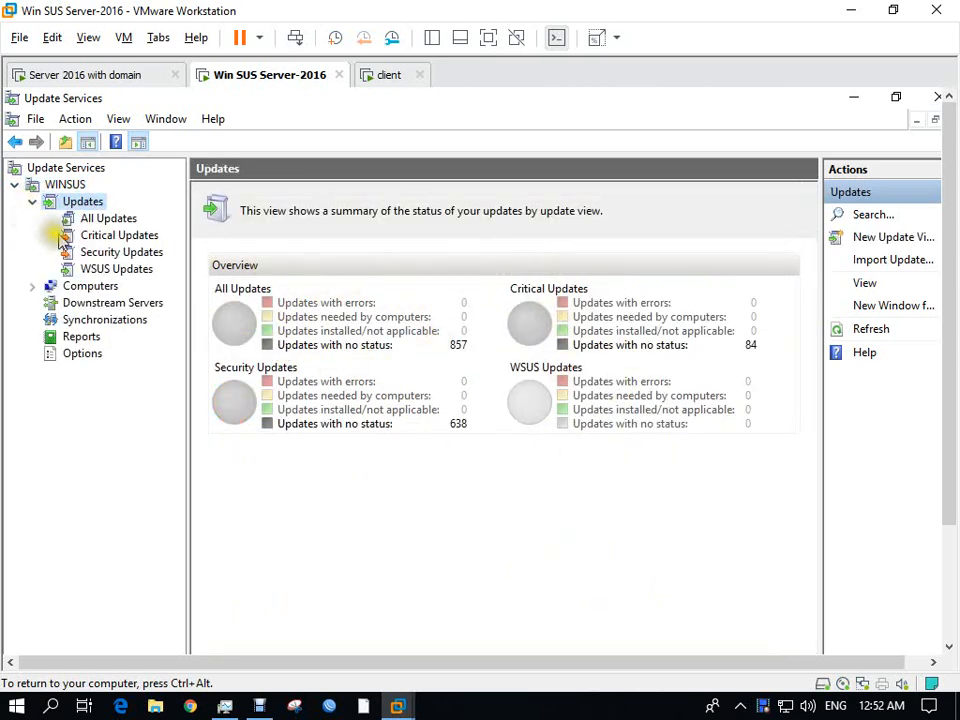
click(33, 287)
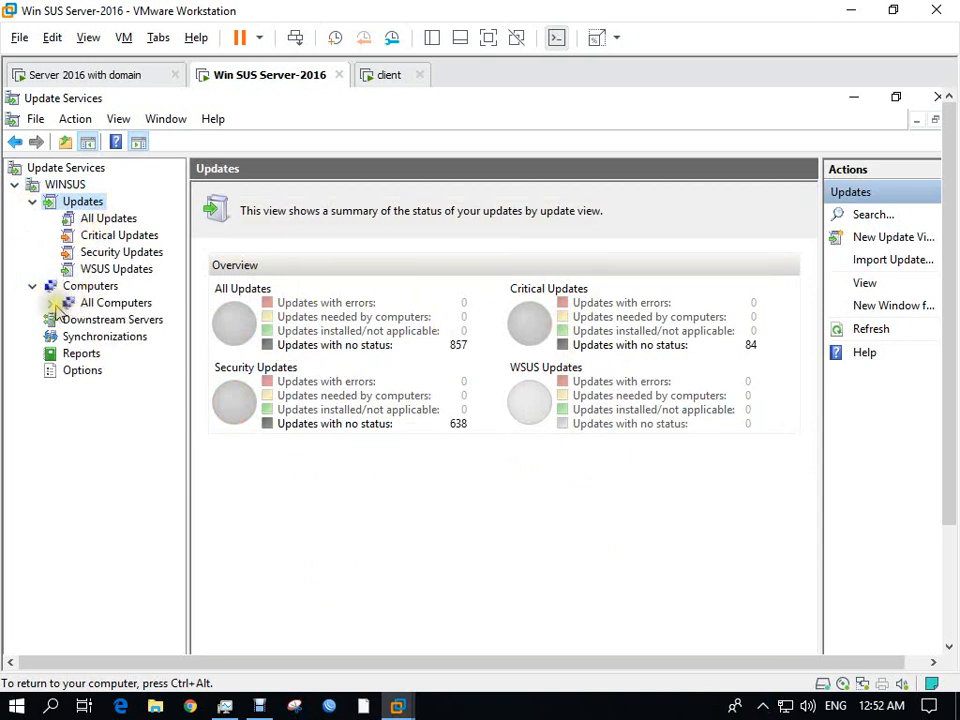
click(50, 302)
click(115, 325)
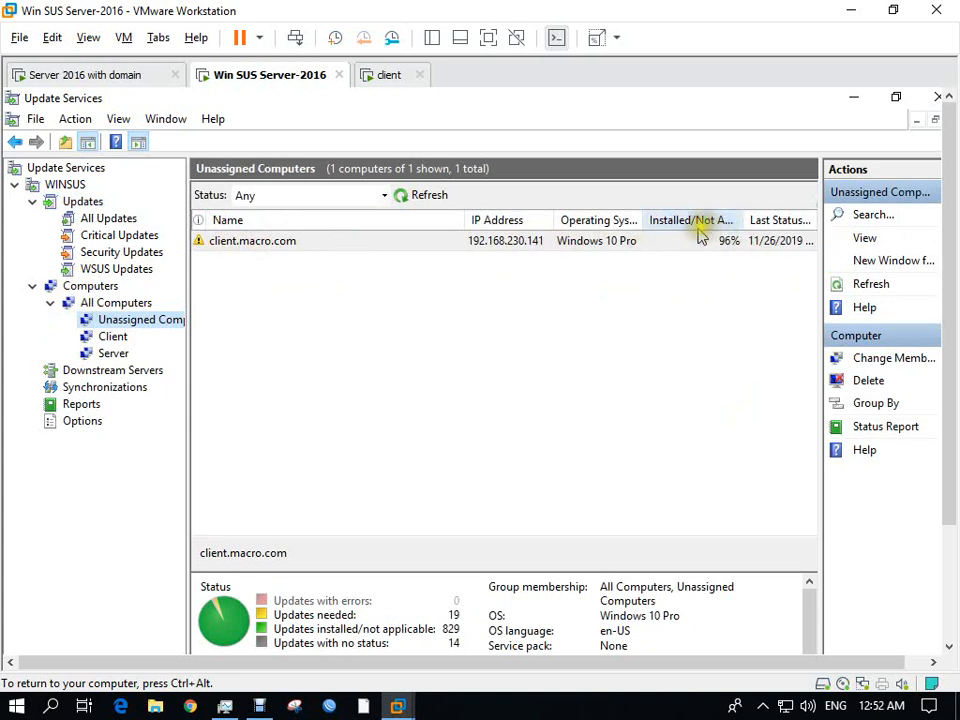
drag(742, 220, 762, 220)
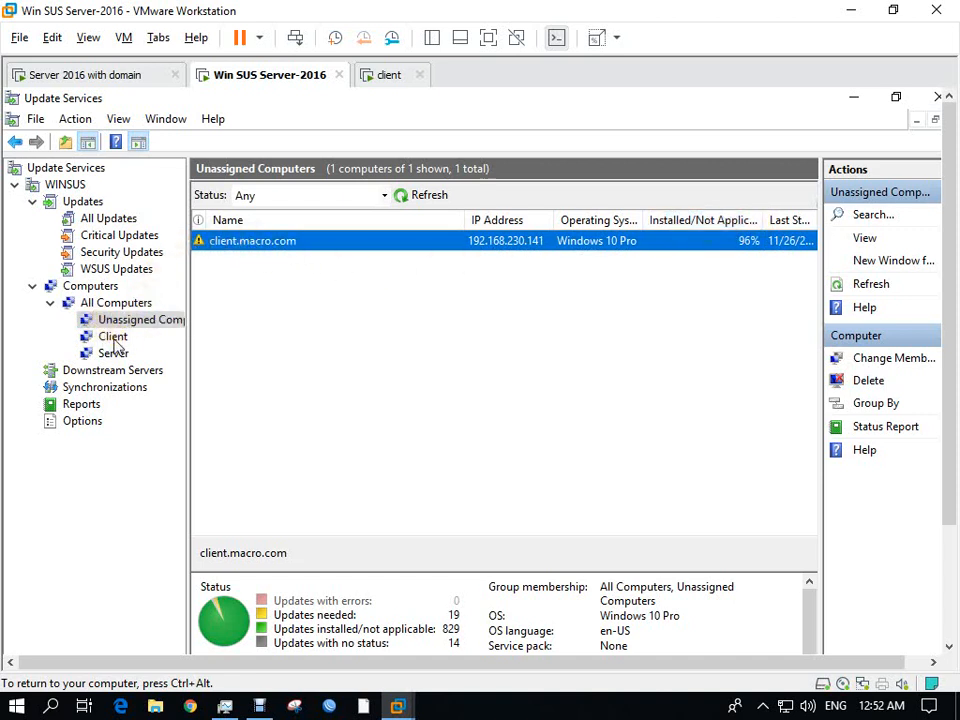
- Change the membership of client.macro.com so it belongs to the Client computer group
right_click(263, 247)
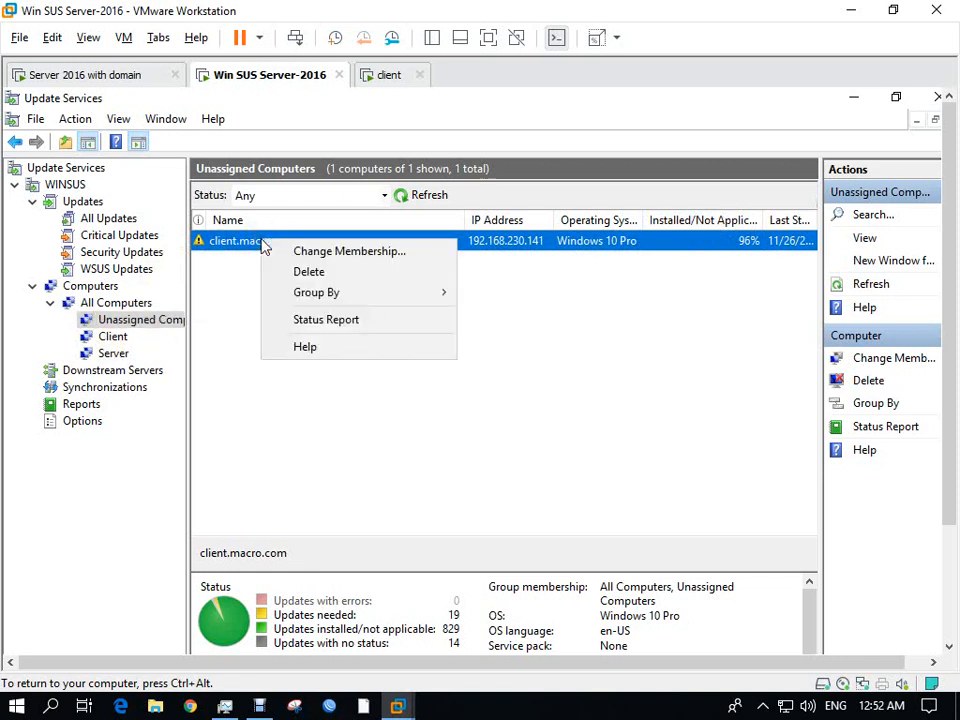
click(323, 253)
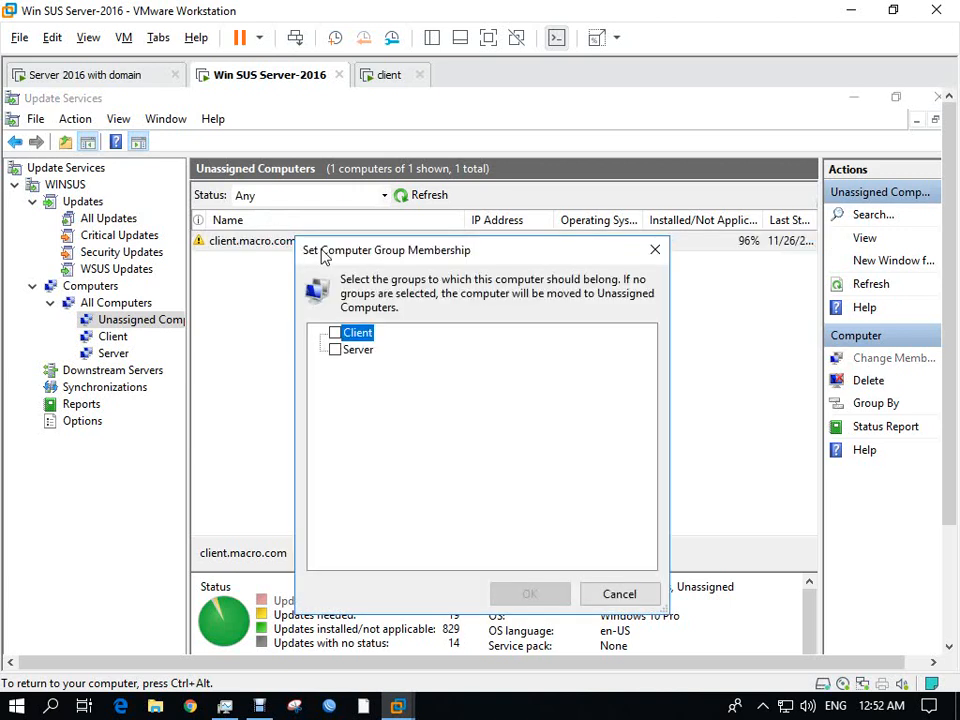
click(334, 333)
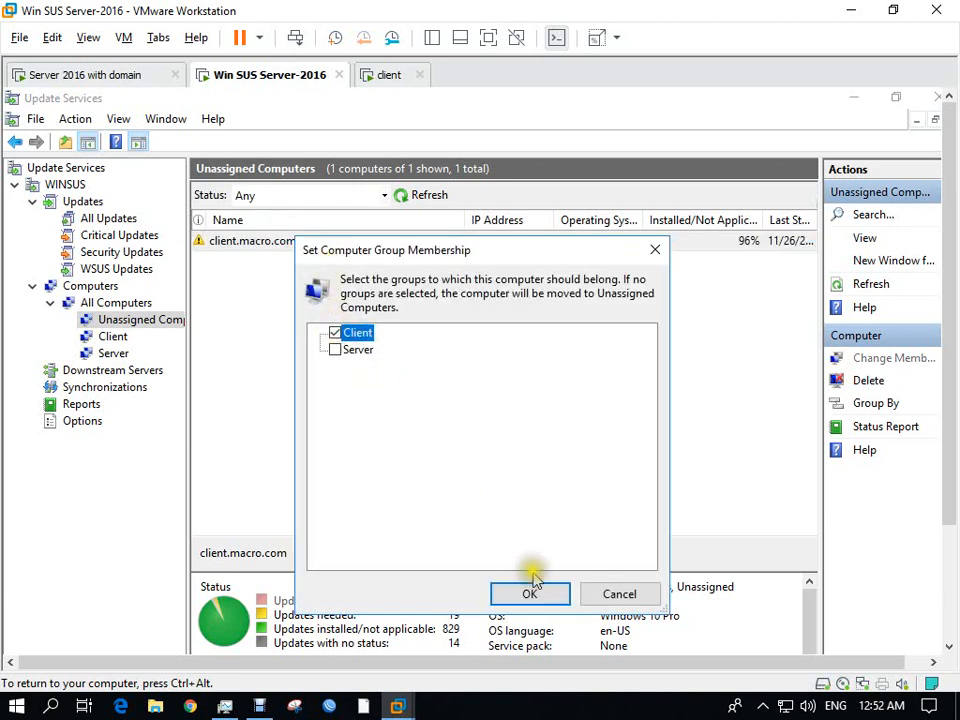
click(529, 594)
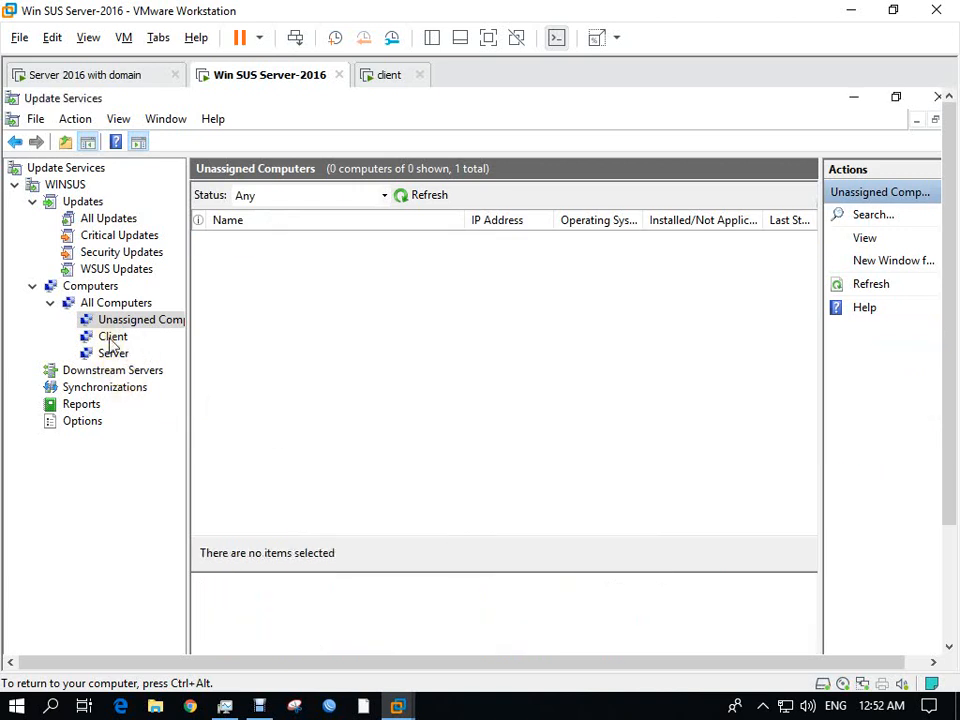
- View the computers in the Client group and refresh the list
click(113, 340)
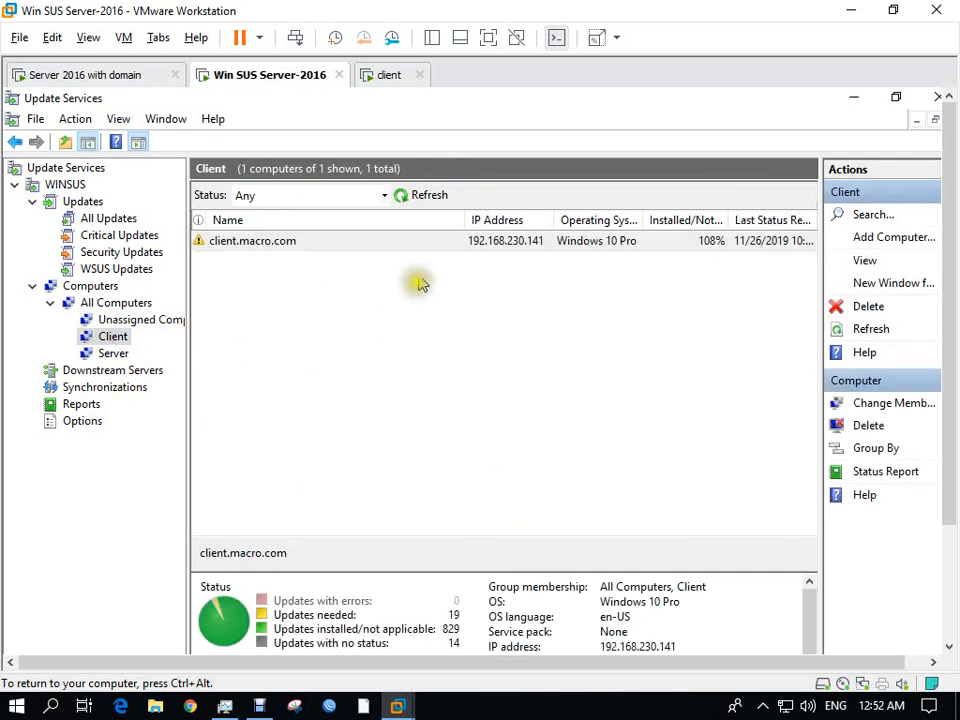
click(404, 196)
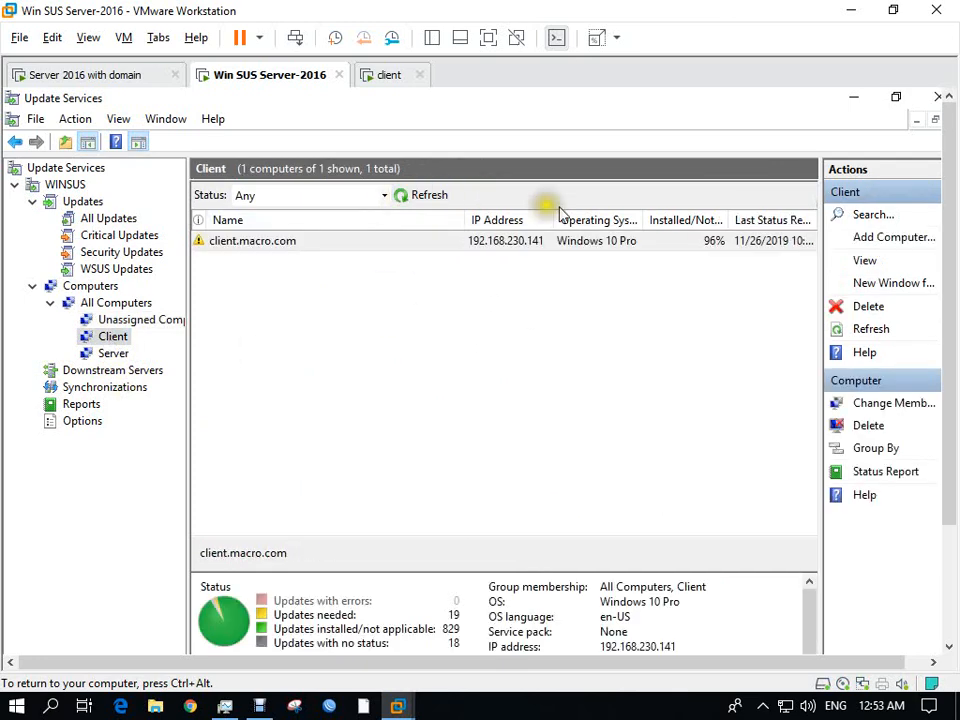
click(403, 197)
click(403, 197)
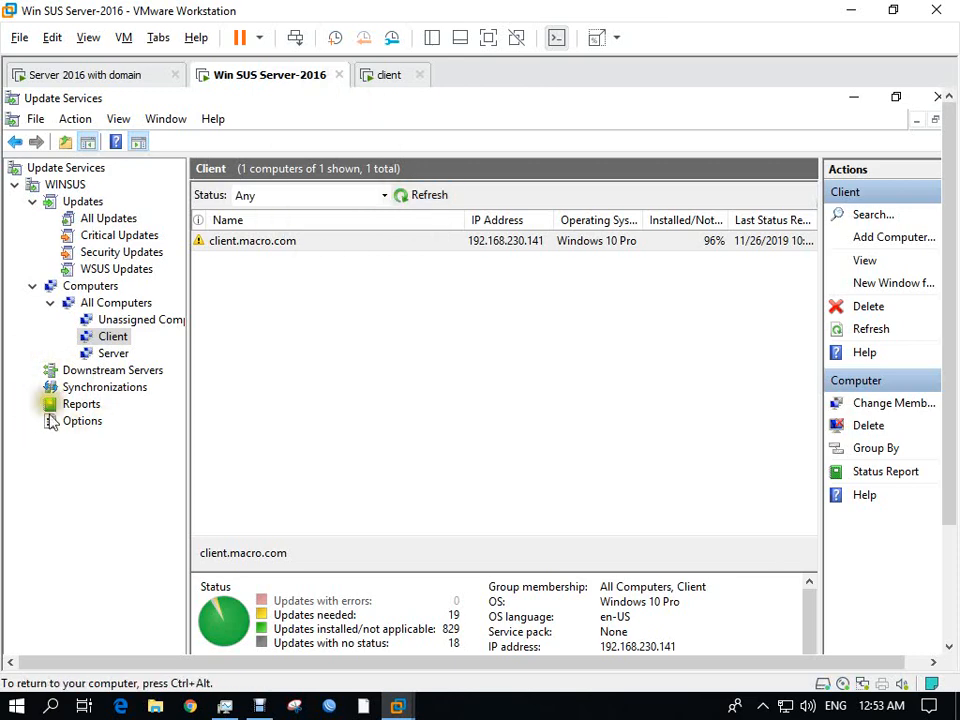
- Switch to the client virtual machine and run gpupdate /force in its command prompt
click(383, 76)
click(343, 520)
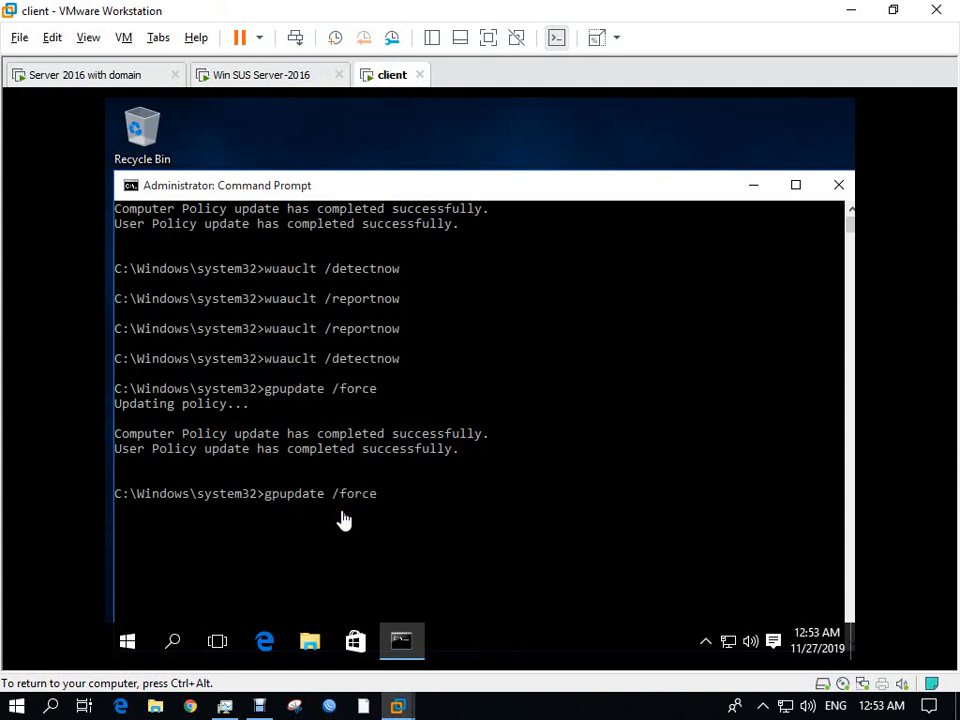
key(Return)
scroll(343, 520, down, 3)
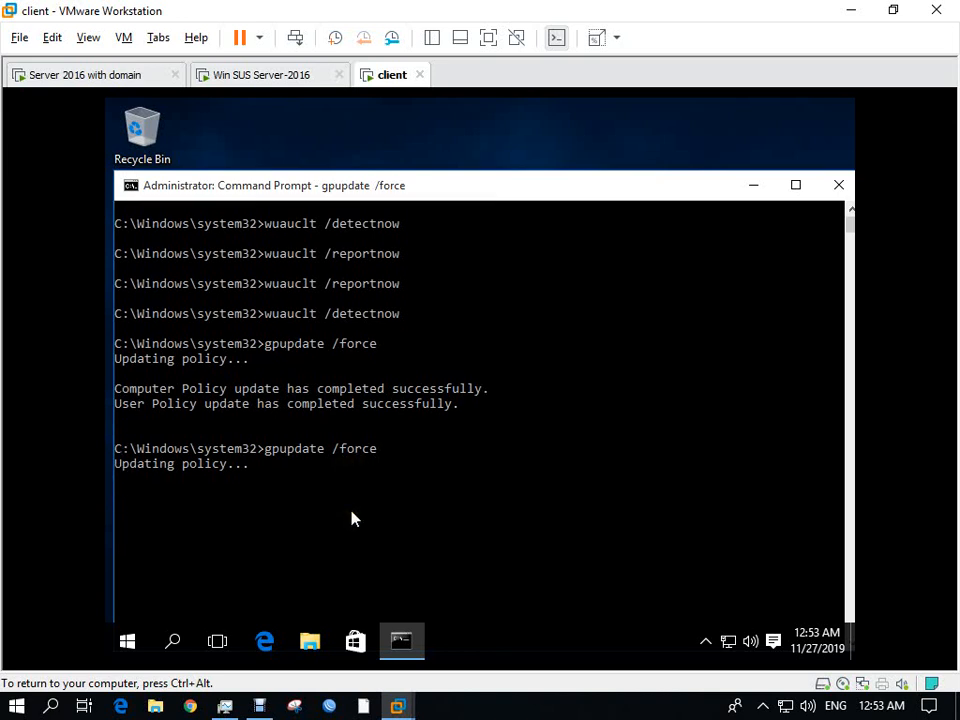
scroll(288, 485, down, 2)
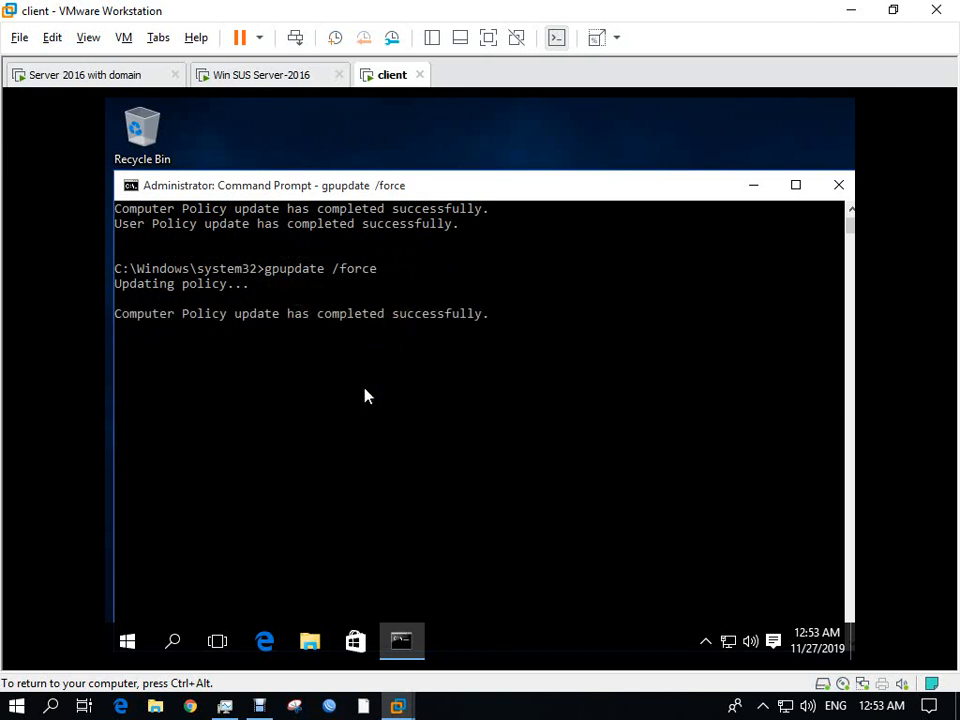
- Run wuauclt /detectnow and wuauclt /reportnow on the client, and close the command prompt
key(Up)
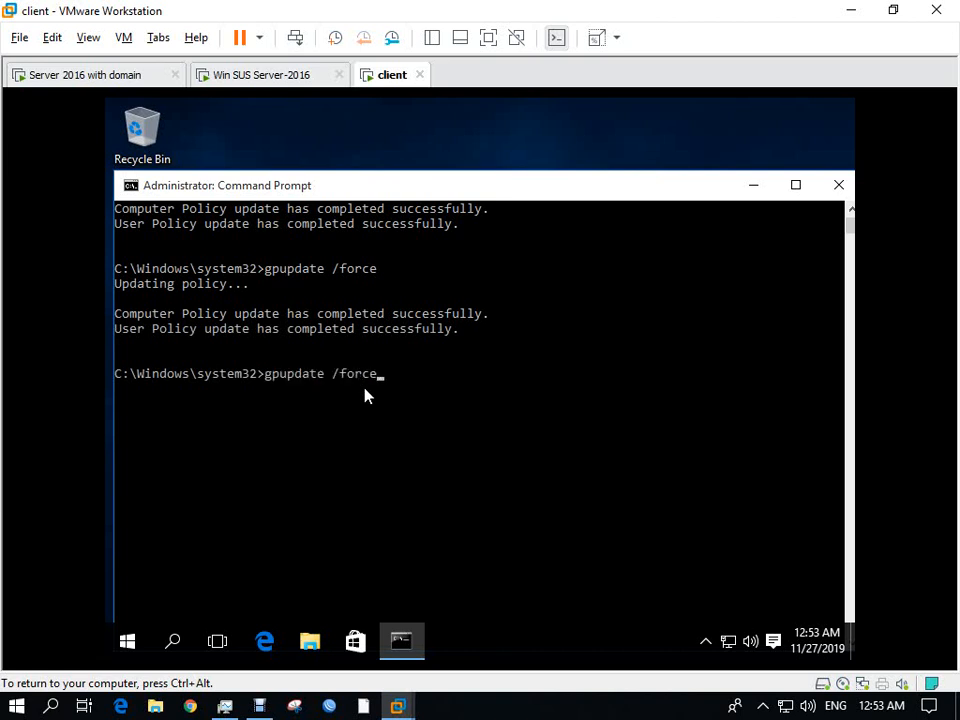
key(Up)
drag(268, 383, 419, 388)
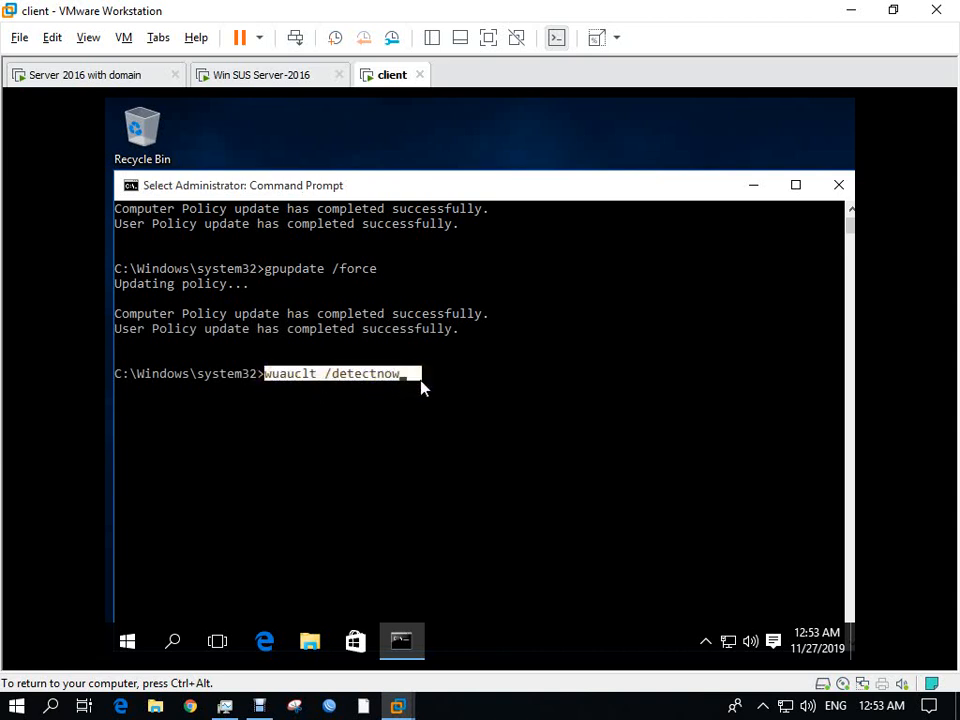
key(ctrl+c)
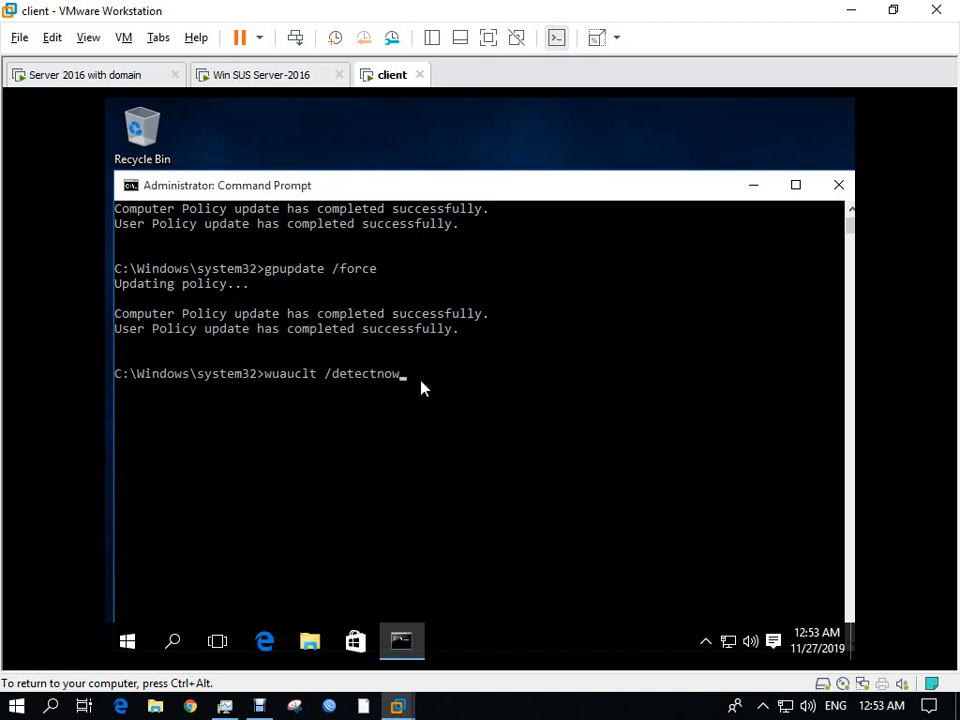
key(Up)
key(Up)
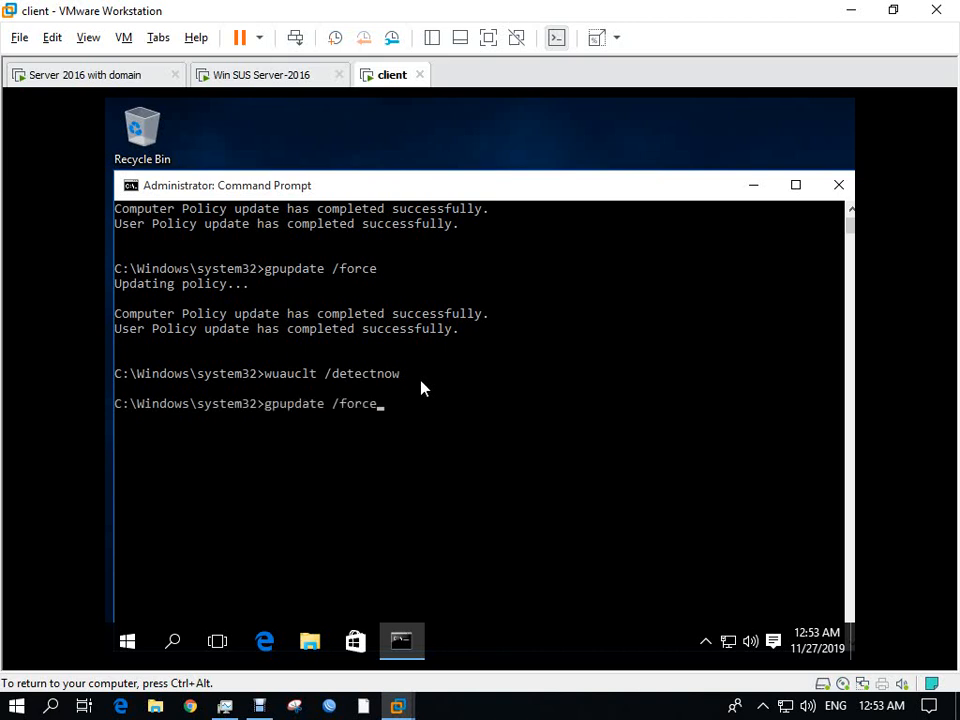
key(Up)
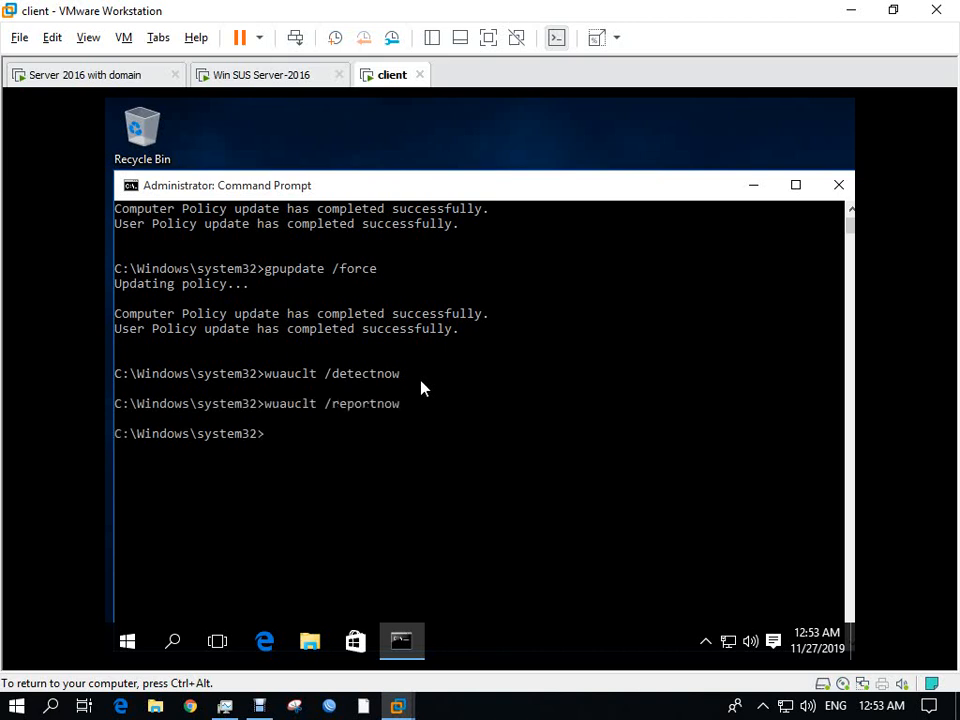
click(276, 408)
drag(266, 409, 396, 413)
click(838, 185)
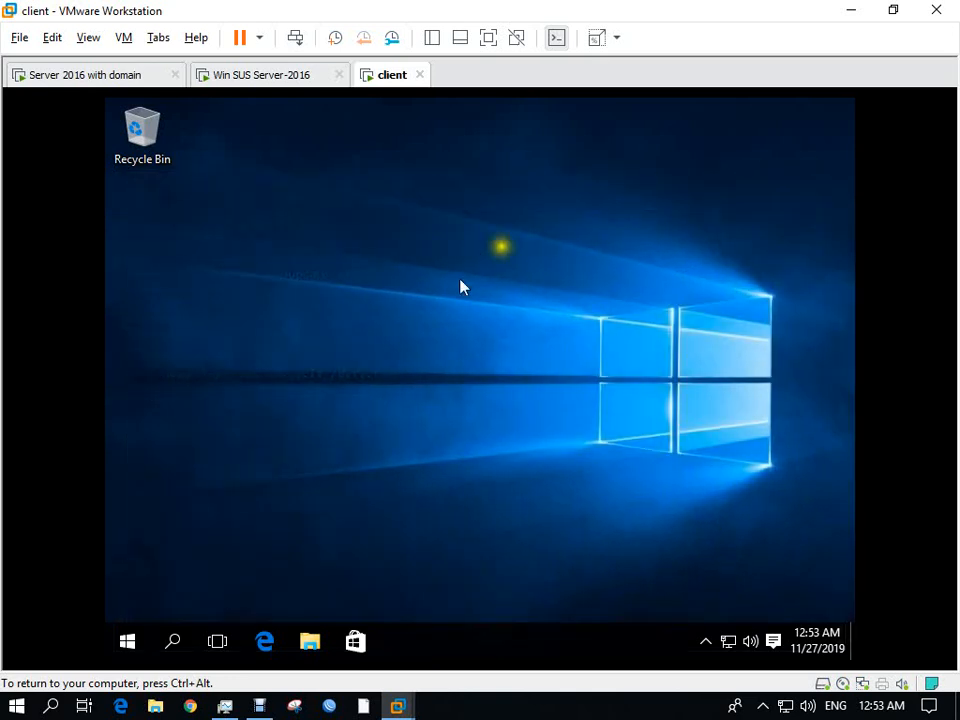
- Open the client's Windows Update page under Update & security in a maximized Settings window
click(137, 646)
click(162, 540)
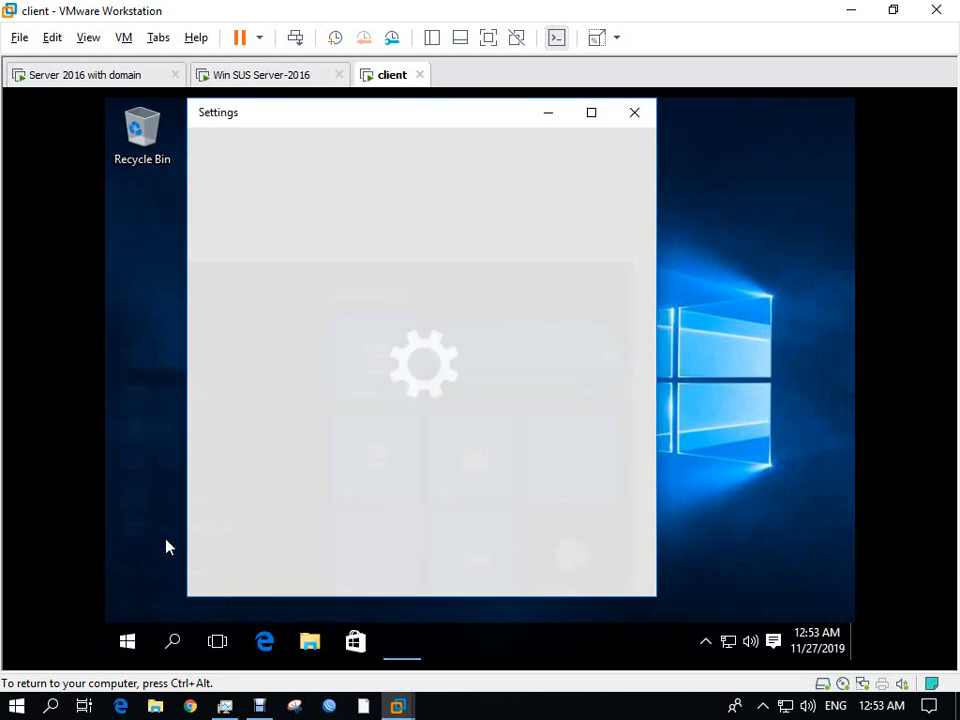
click(593, 113)
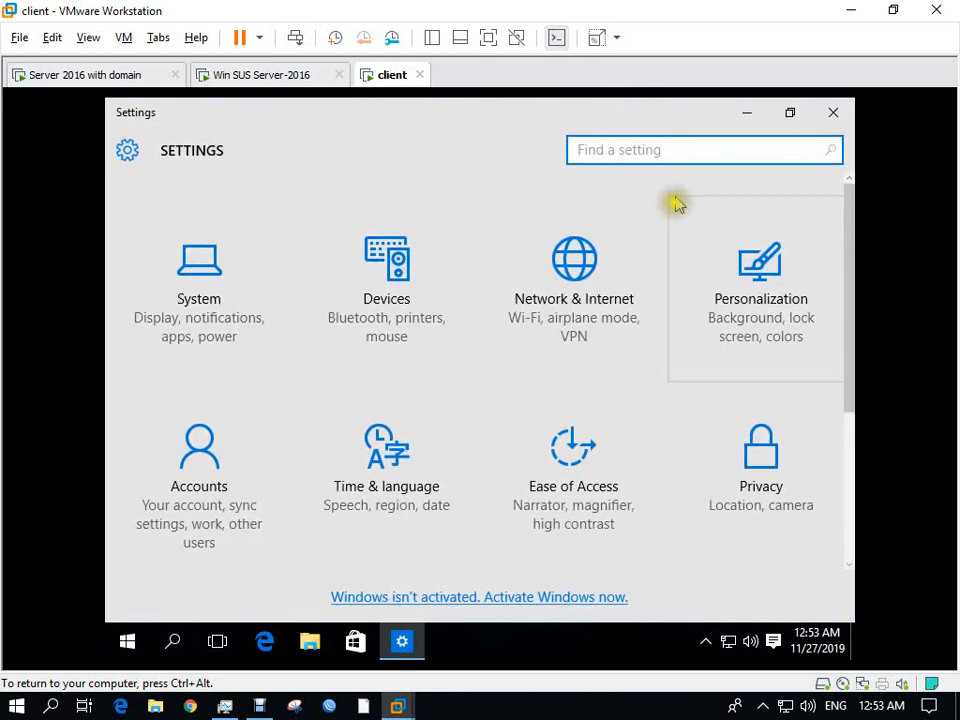
scroll(550, 472, down, 2)
scroll(590, 420, up, 1)
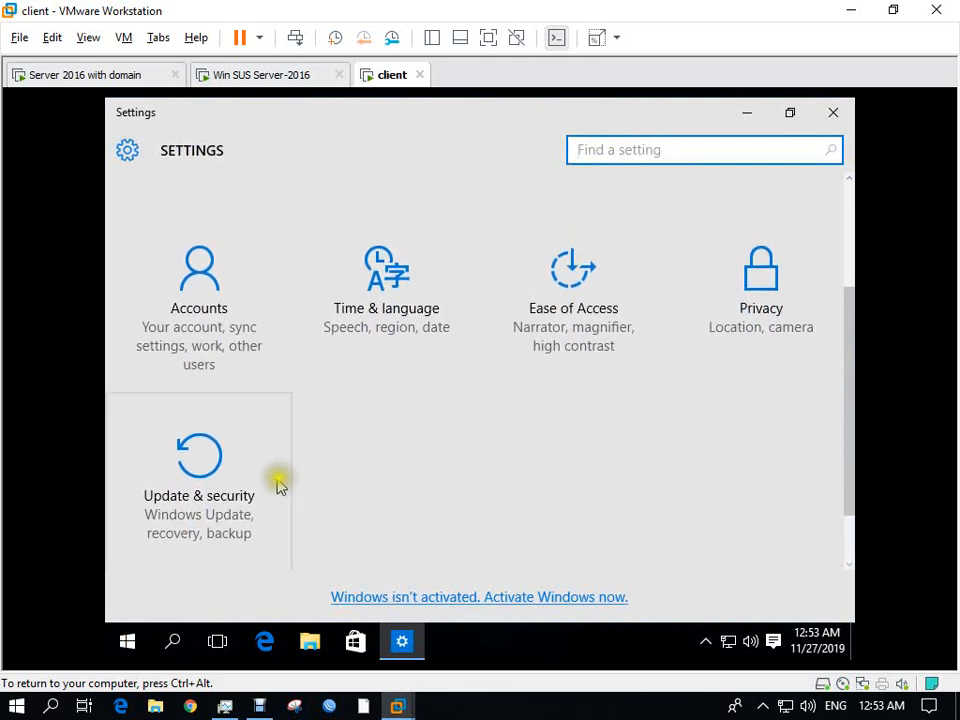
click(214, 484)
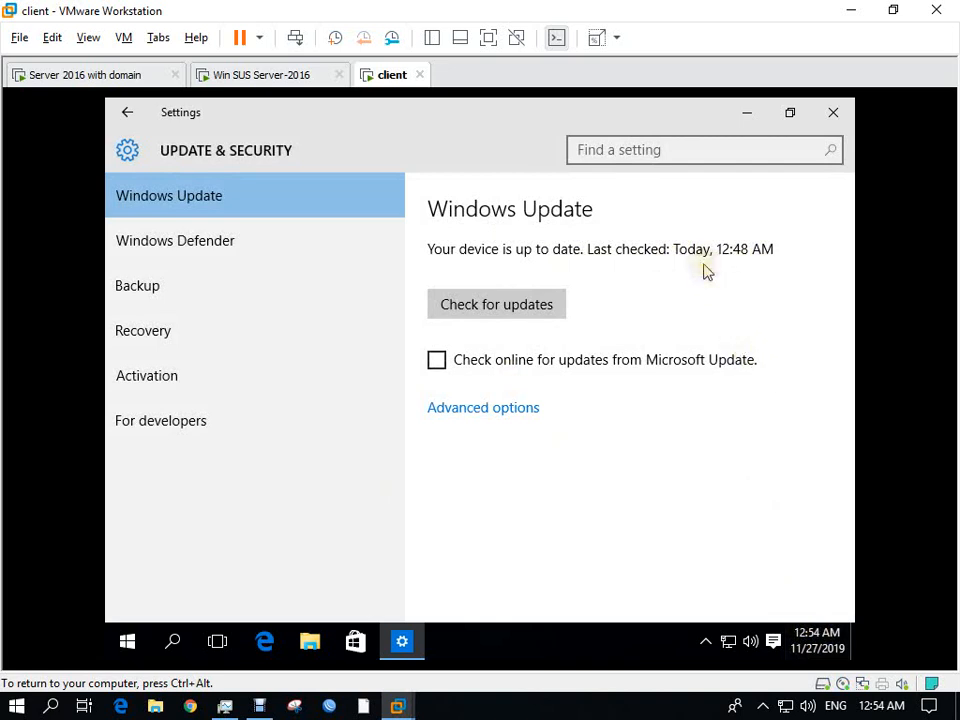
- Check for updates on the client and open the advanced options to inspect how updates are installed
click(505, 313)
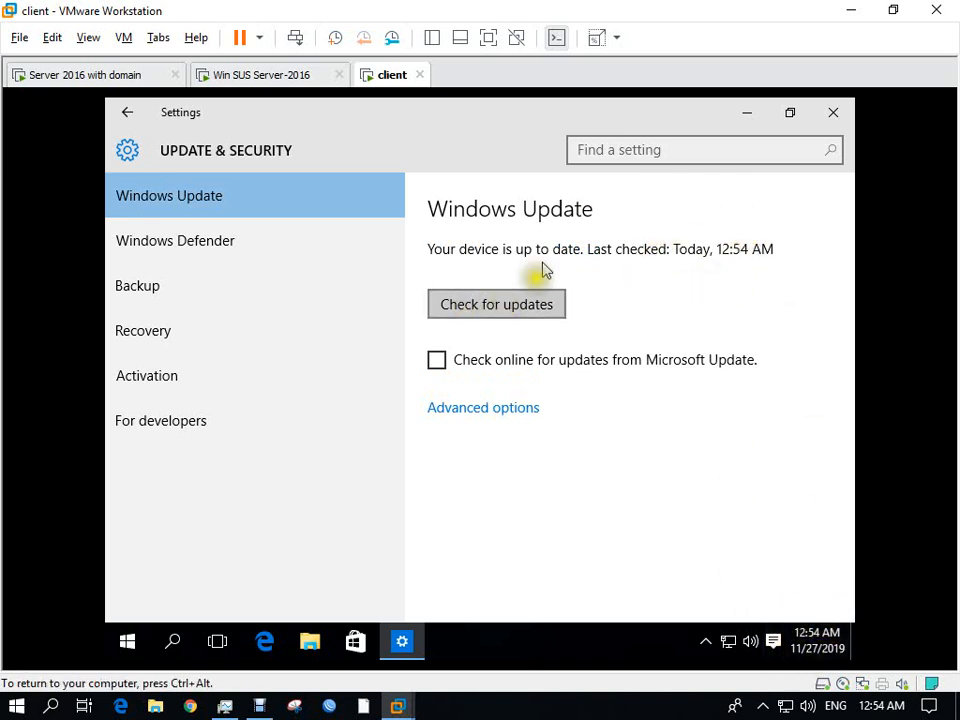
click(484, 418)
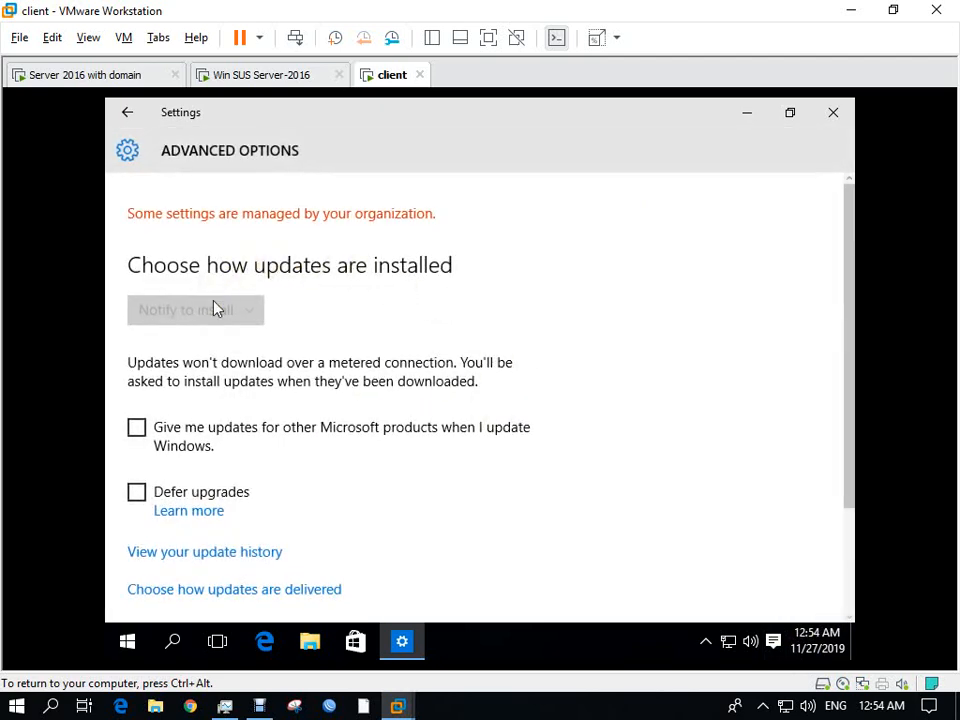
click(224, 312)
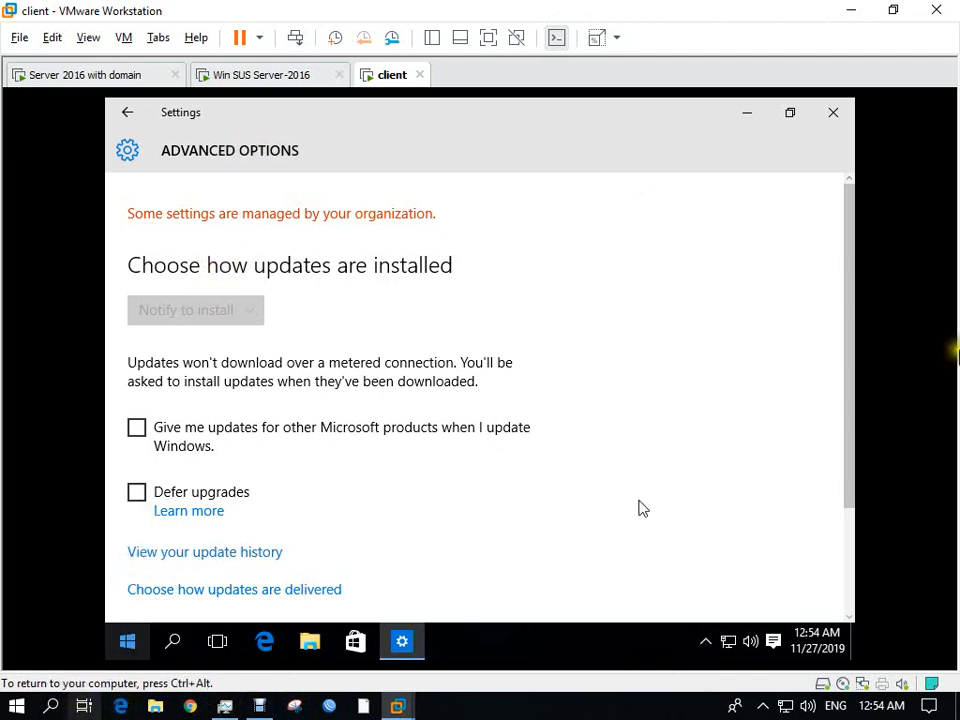
- Search the host computer for "windows update", open its Windows Update settings and look over the available options
click(50, 707)
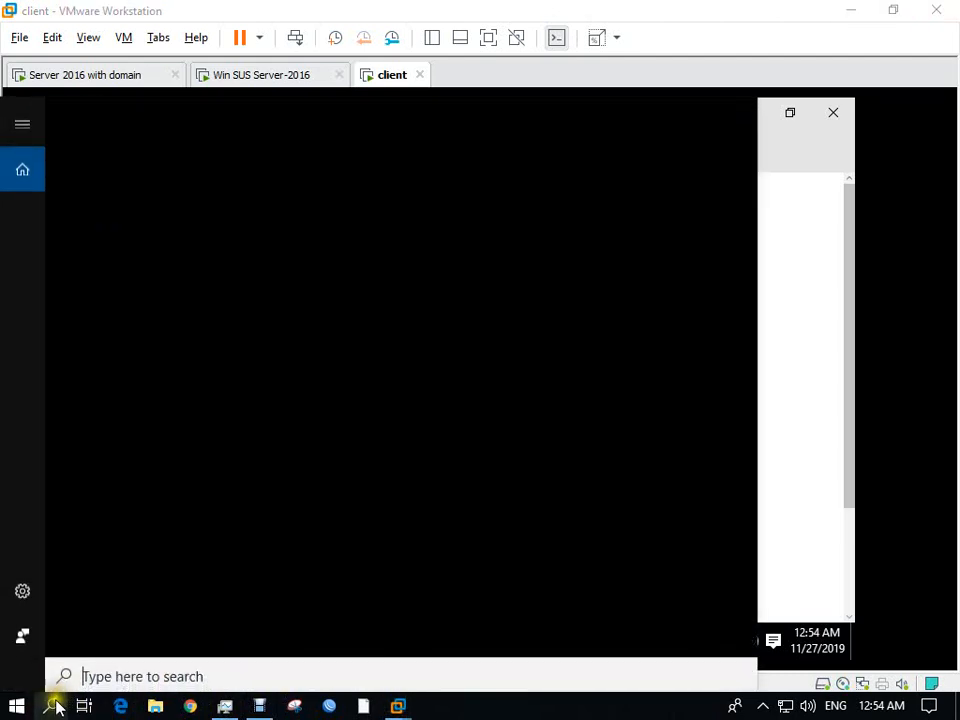
text(wind)
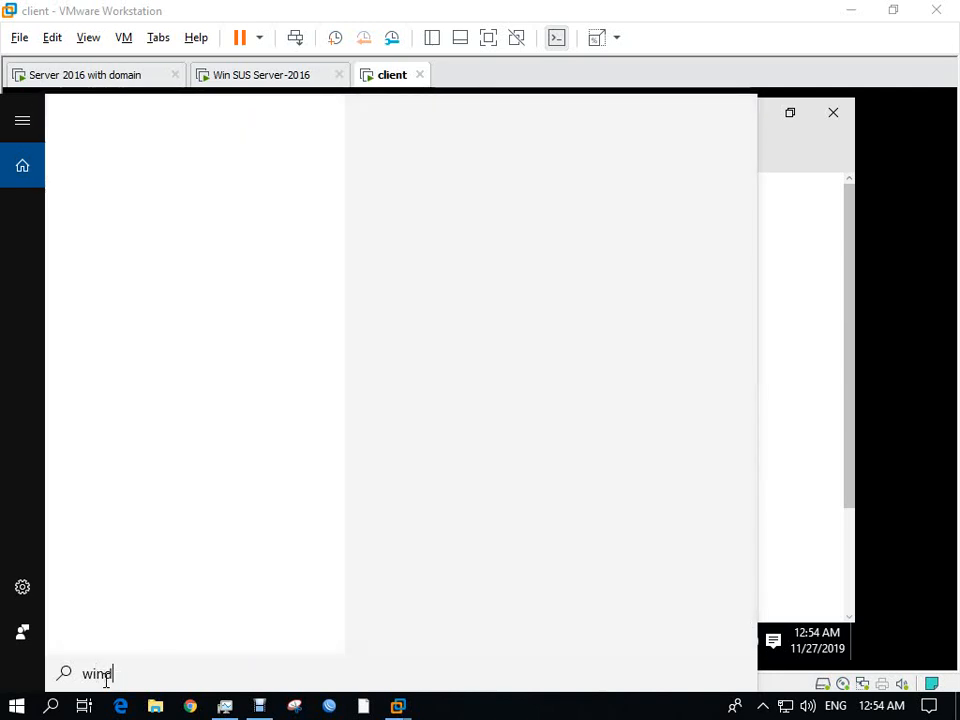
text(ows update)
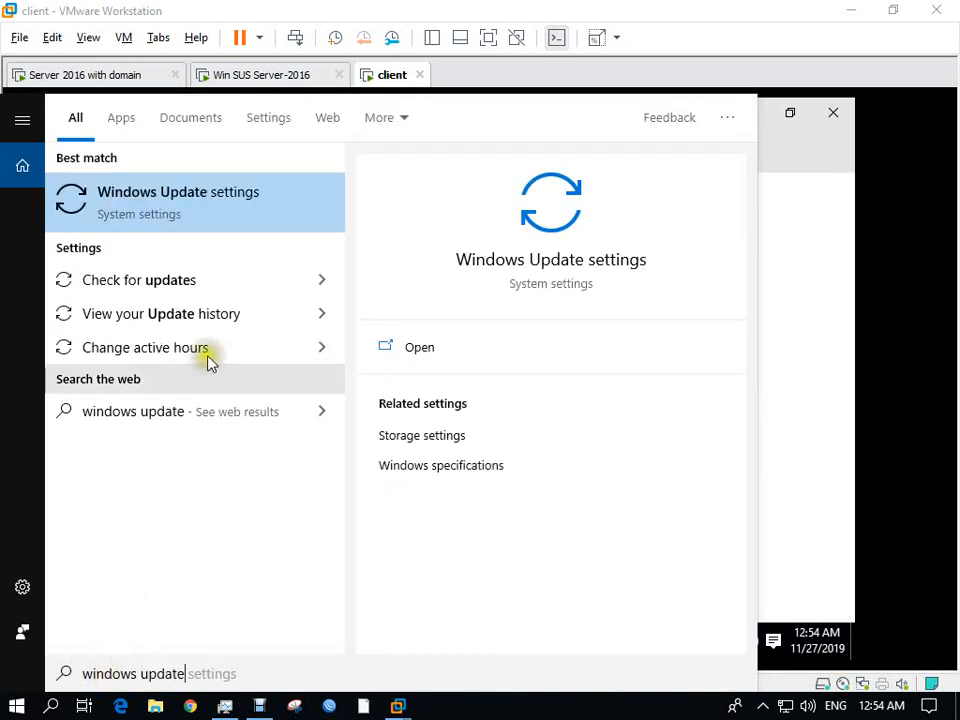
click(432, 362)
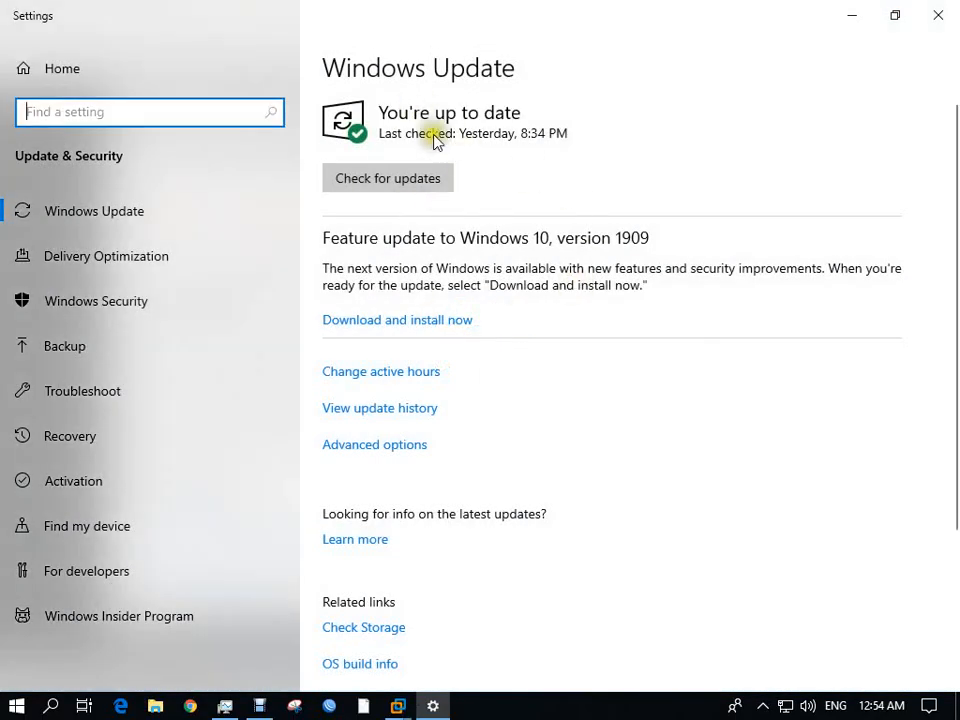
scroll(377, 439, down, 3)
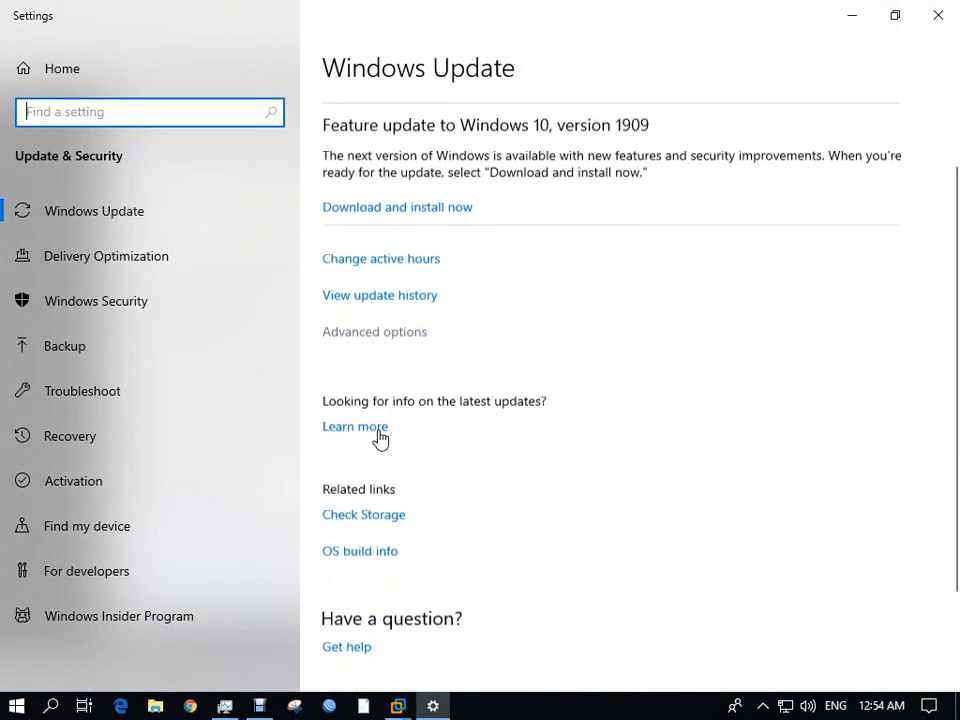
scroll(377, 439, up, 3)
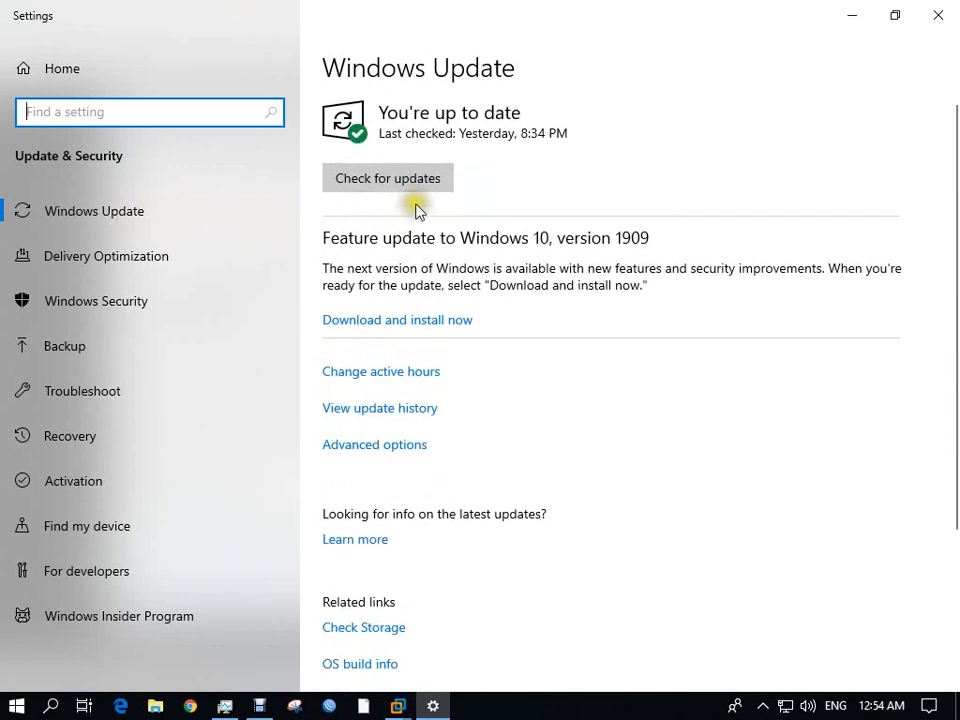
scroll(412, 333, down, 3)
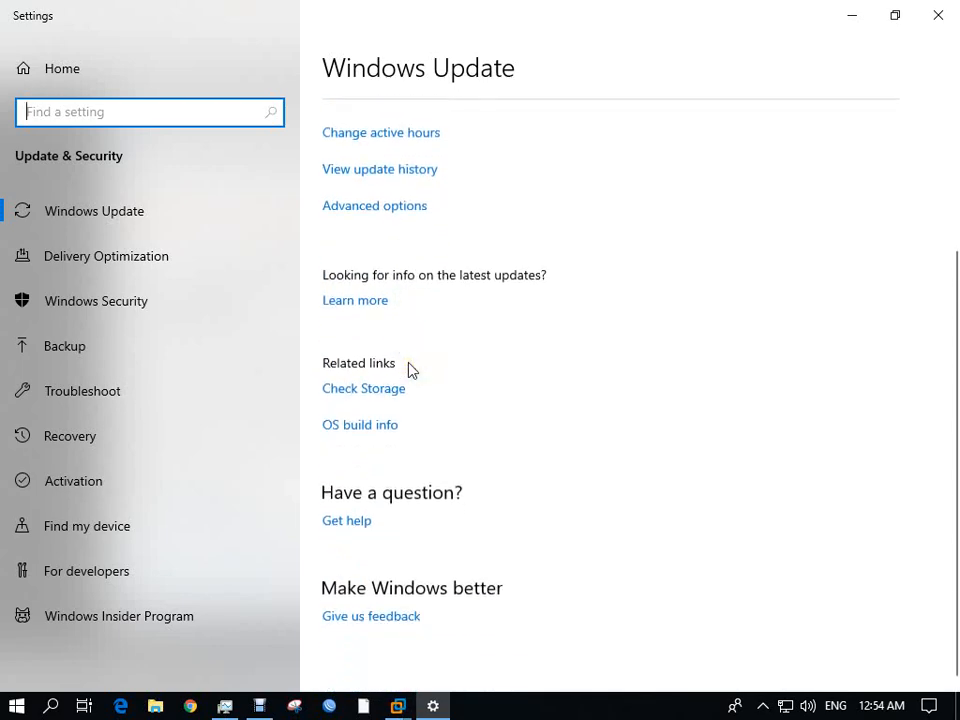
- Open the host computer's advanced update options, examine the branch readiness levels offered for feature updates, and show the desktop
click(413, 207)
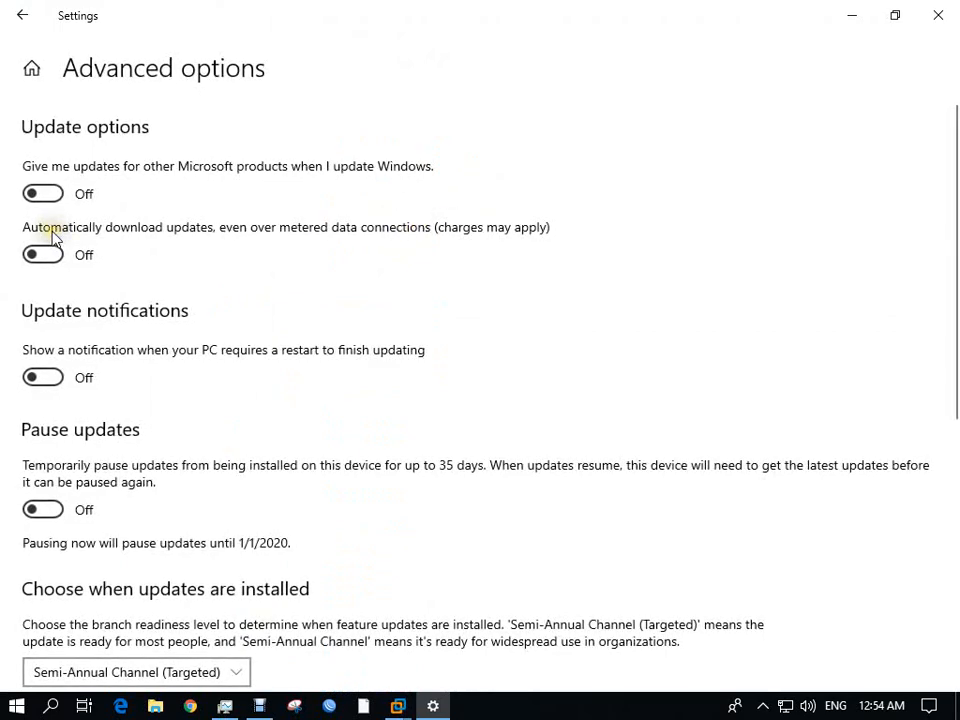
scroll(93, 215, down, 5)
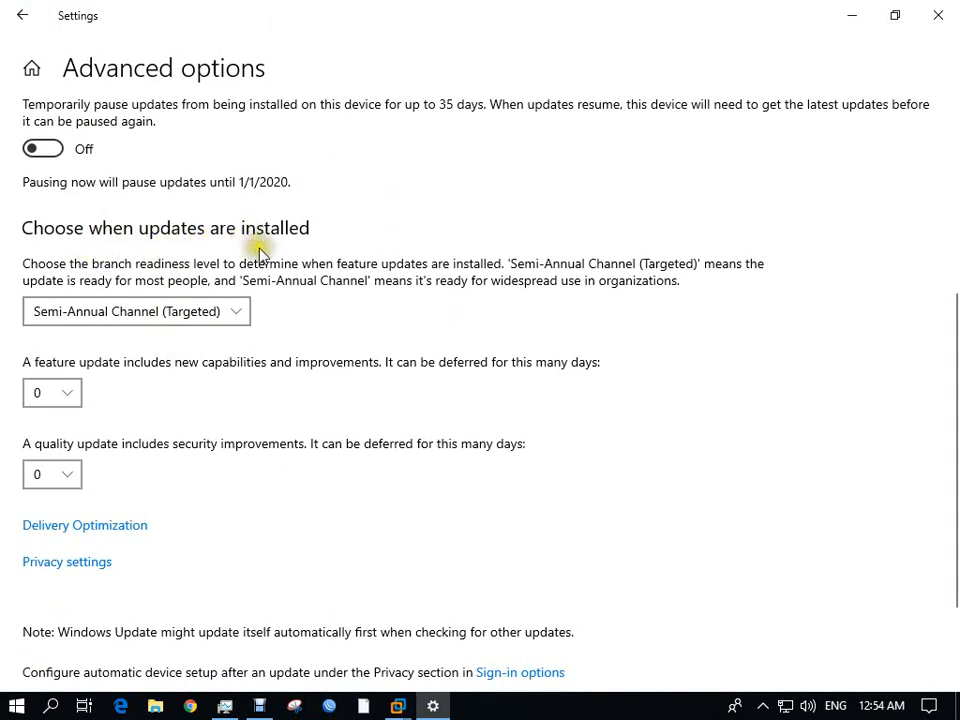
click(238, 311)
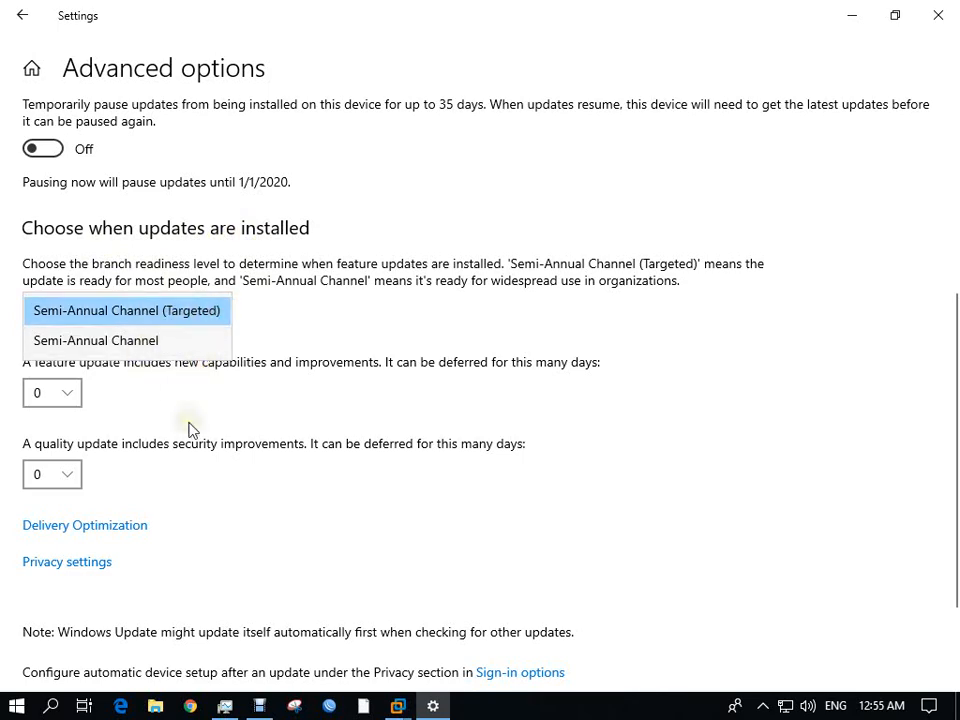
key(super+d)
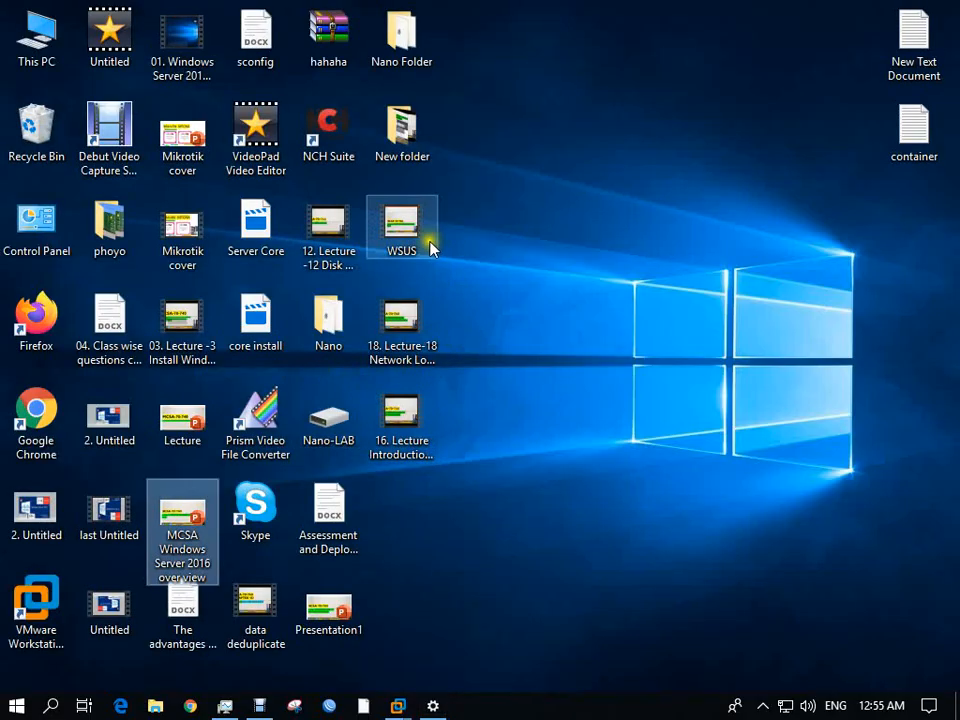
- Switch to VMware Workstation's client machine, return from its advanced options to the Windows Update page, and minimize Settings
click(394, 707)
click(544, 602)
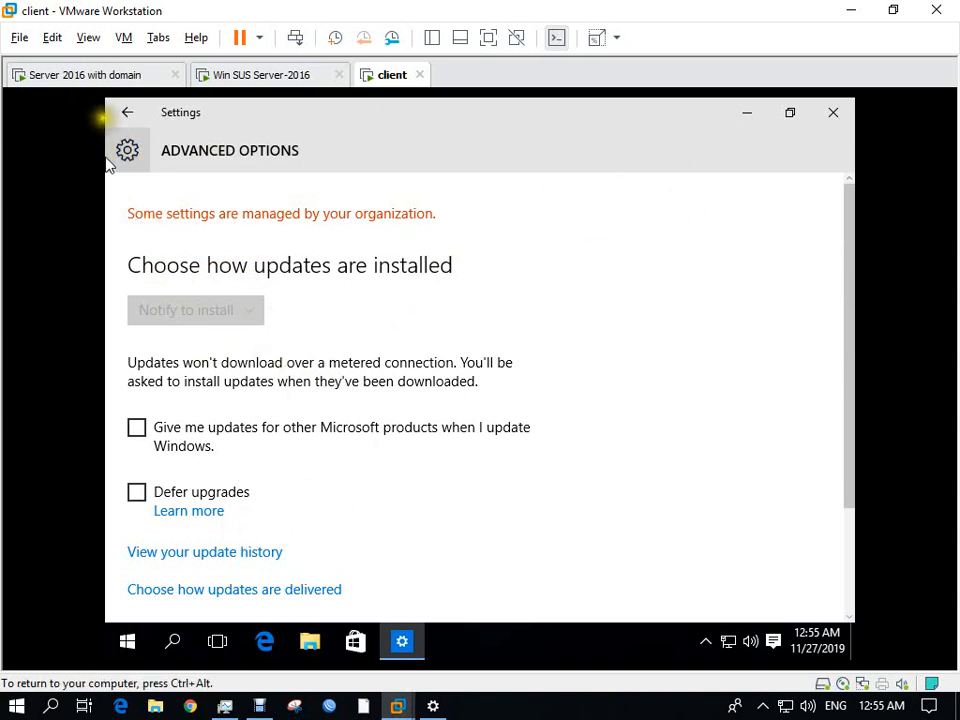
click(127, 112)
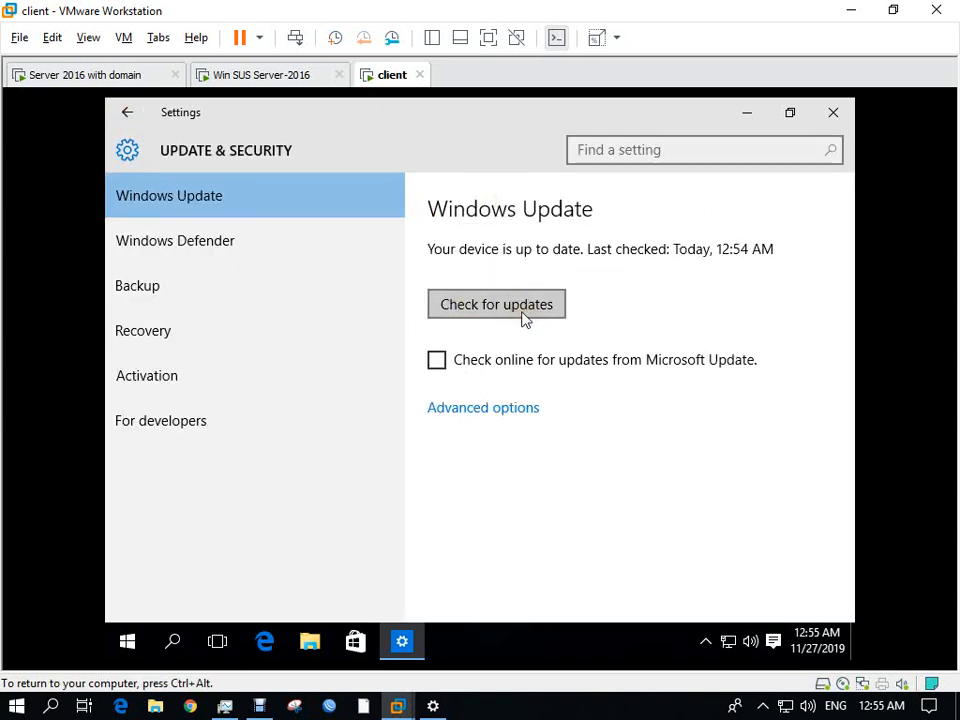
click(750, 116)
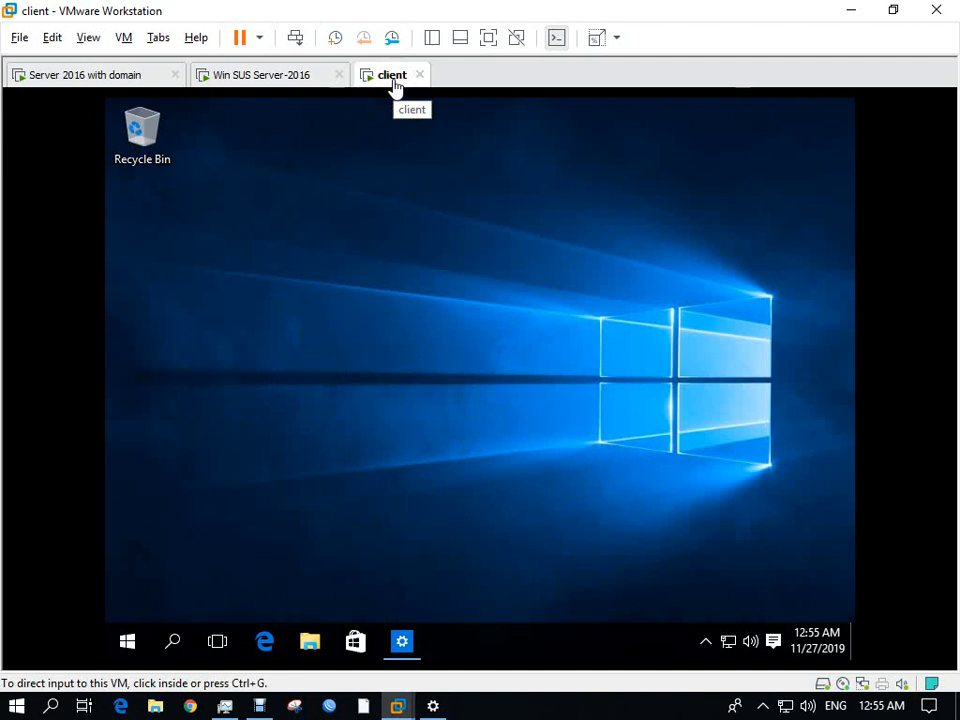
click(381, 111)
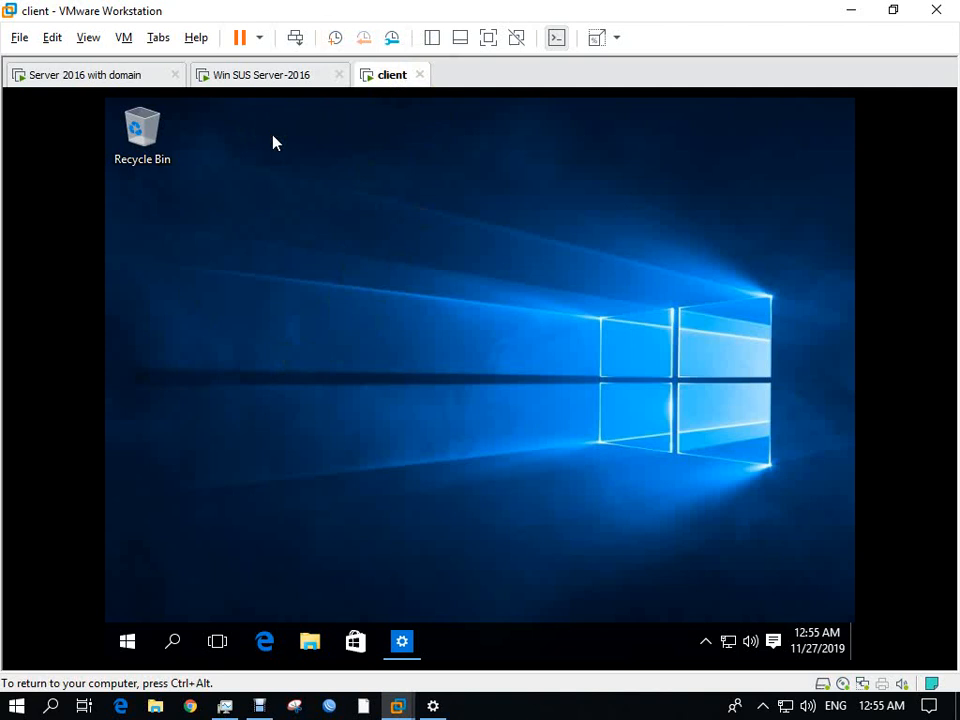
click(332, 129)
click(344, 375)
mouse_move(395, 707)
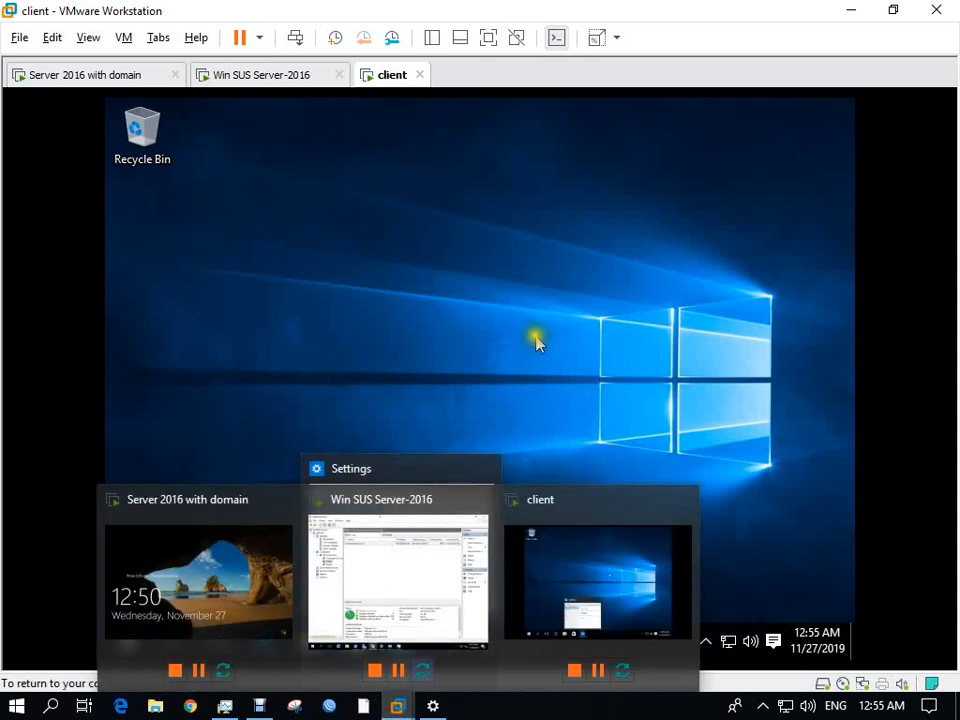